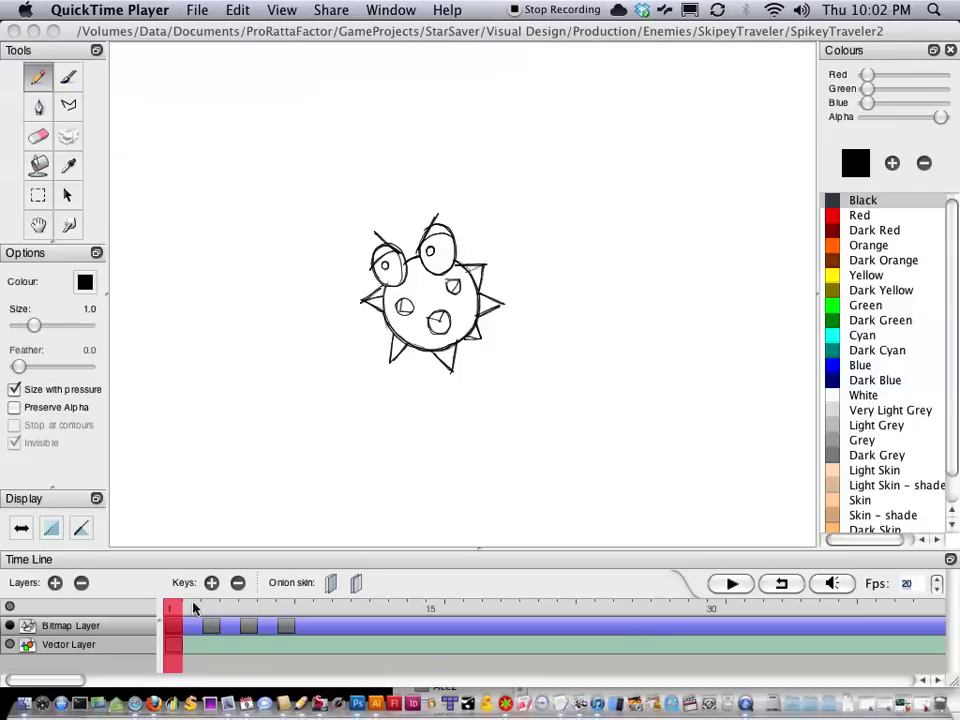
# Add a blank keyframe at frame 2 of the Bitmap Layer and show both the previous and next onion skins
pyautogui.moveTo(189, 612)
pyautogui.mouseDown()
pyautogui.moveTo(268, 616)
pyautogui.moveTo(172, 622)
pyautogui.mouseUp()
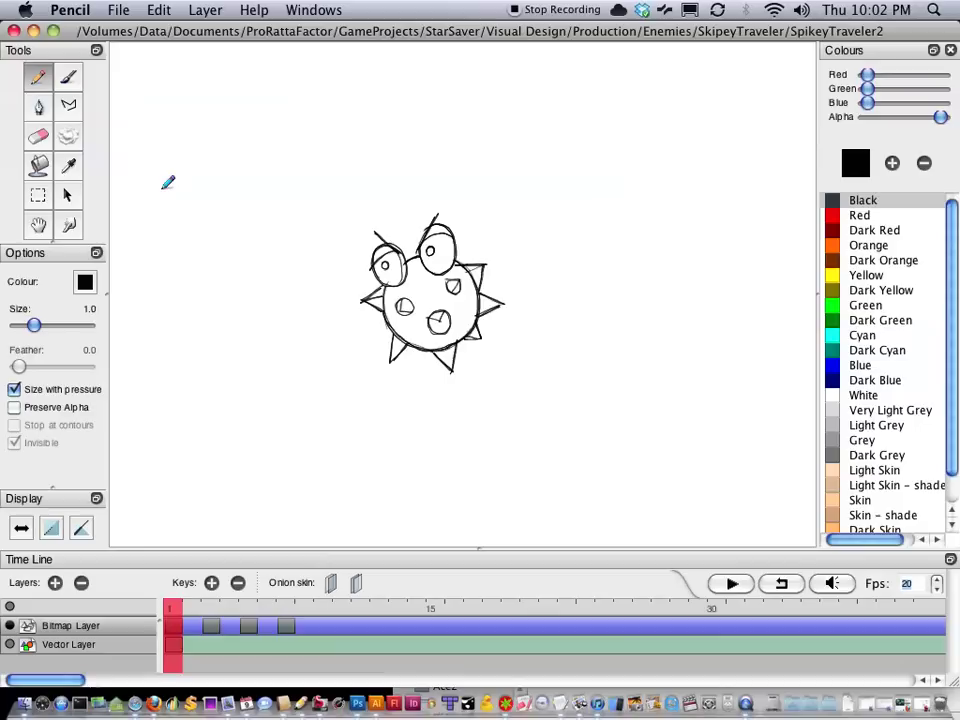
pyautogui.moveTo(173, 610)
pyautogui.mouseDown()
pyautogui.moveTo(265, 612)
pyautogui.moveTo(173, 612)
pyautogui.mouseUp()
pyautogui.moveTo(176, 608)
pyautogui.mouseDown()
pyautogui.moveTo(253, 610)
pyautogui.moveTo(163, 614)
pyautogui.moveTo(266, 607)
pyautogui.moveTo(161, 606)
pyautogui.moveTo(190, 607)
pyautogui.mouseUp()
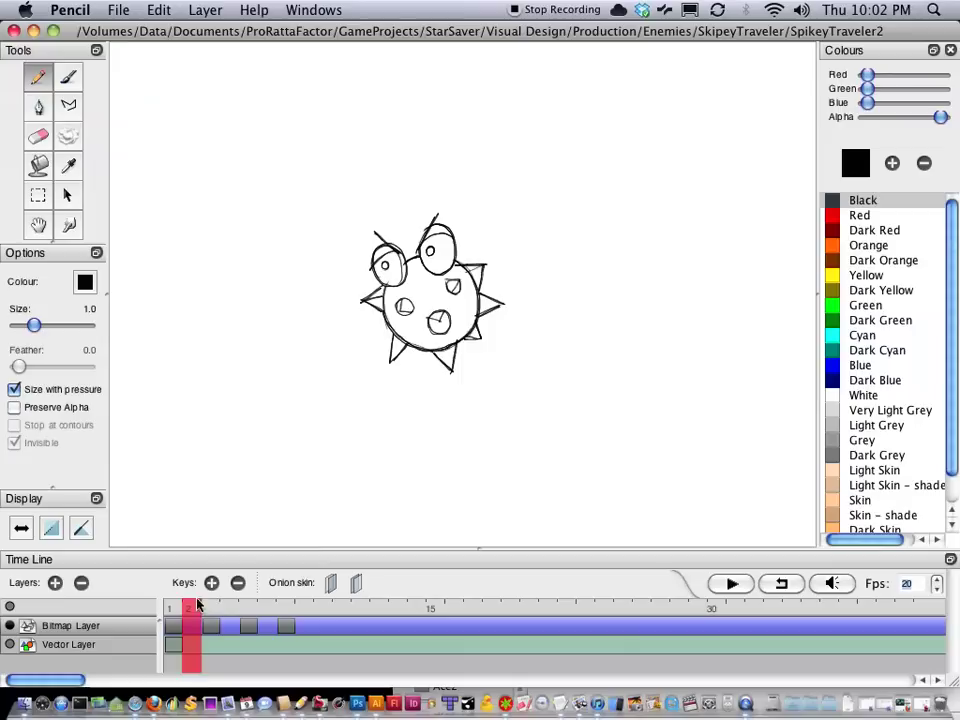
pyautogui.click(206, 587)
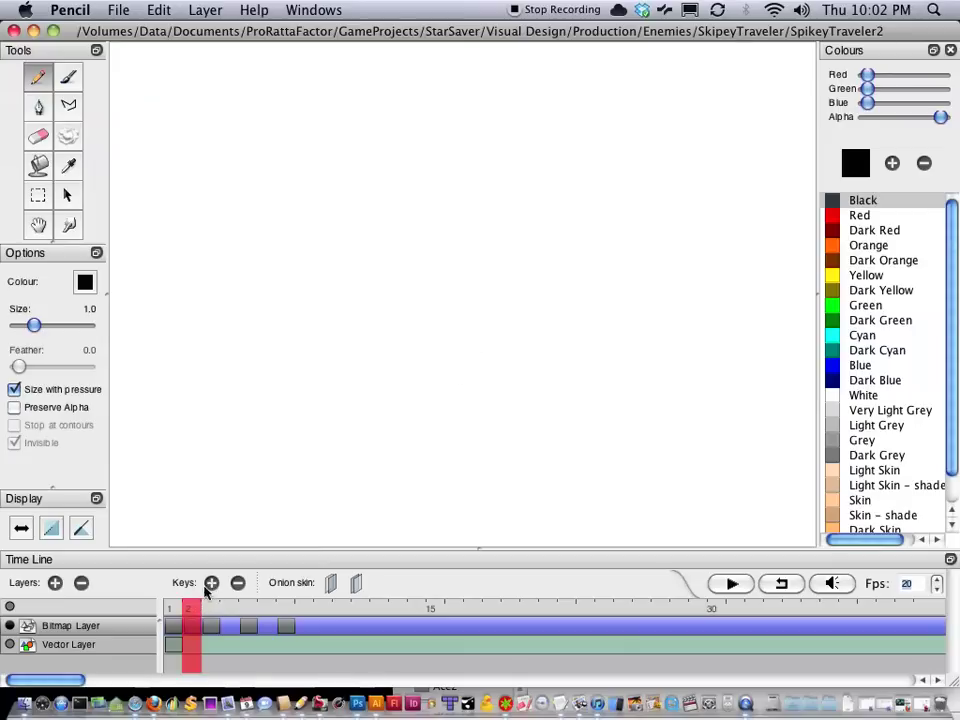
pyautogui.click(322, 587)
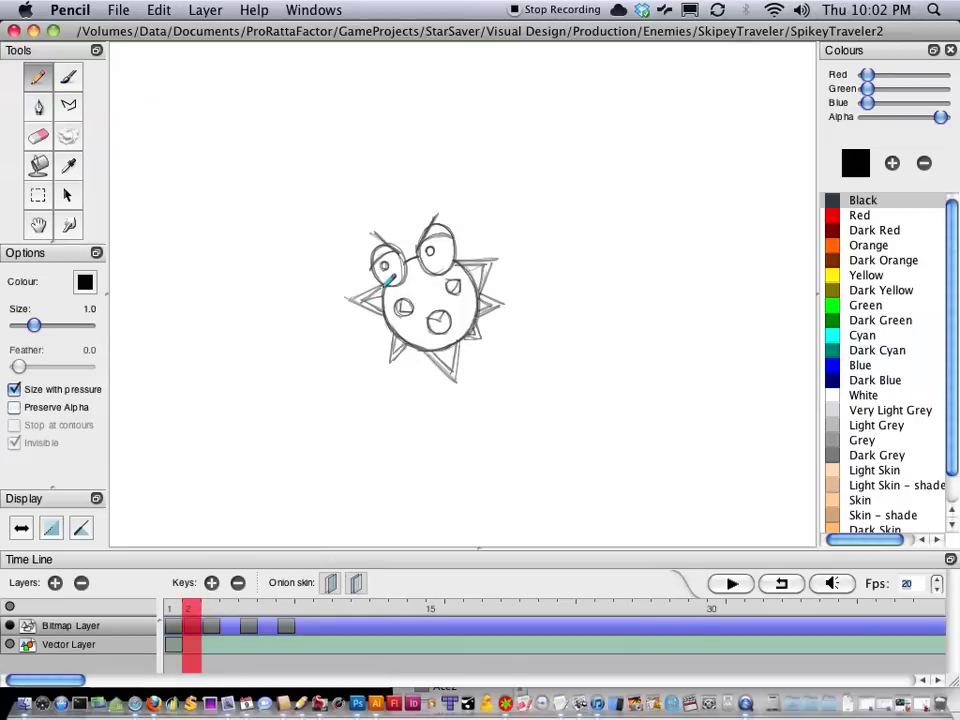
# Draw the in-between creature on frame 2 over the onion skins, including its body, spikes, spots, eyes and eyebrows
pyautogui.moveTo(385, 285)
pyautogui.mouseDown()
pyautogui.moveTo(403, 335)
pyautogui.moveTo(431, 348)
pyautogui.moveTo(461, 336)
pyautogui.moveTo(451, 260)
pyautogui.mouseUp()
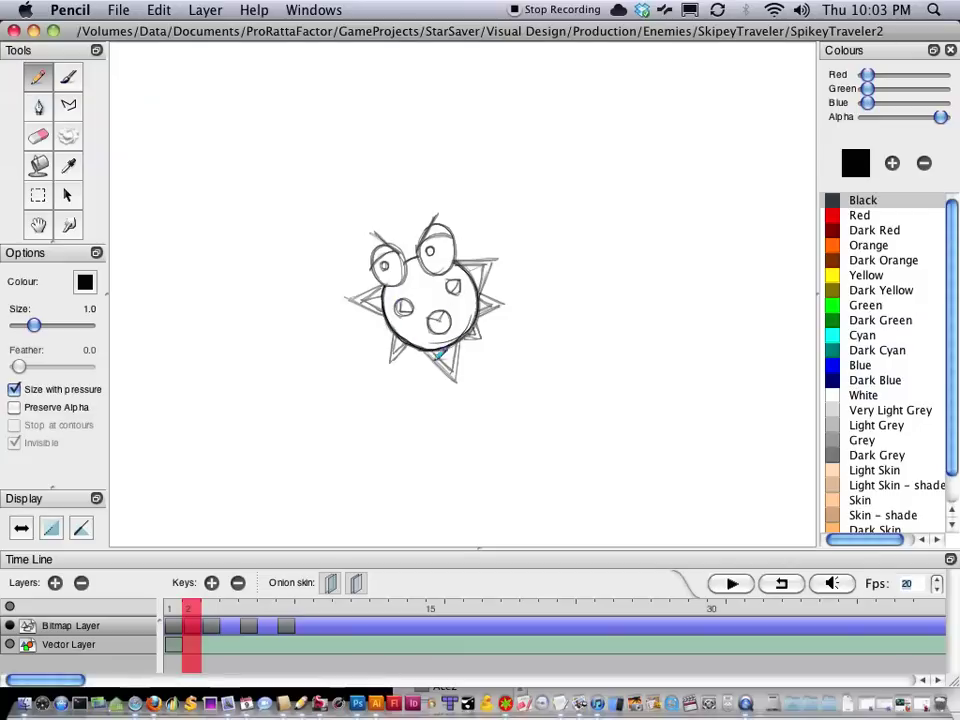
pyautogui.moveTo(458, 372)
pyautogui.mouseDown()
pyautogui.moveTo(458, 336)
pyautogui.moveTo(456, 375)
pyautogui.moveTo(468, 327)
pyautogui.moveTo(480, 335)
pyautogui.moveTo(473, 314)
pyautogui.moveTo(497, 302)
pyautogui.moveTo(477, 270)
pyautogui.moveTo(484, 281)
pyautogui.moveTo(490, 263)
pyautogui.moveTo(483, 293)
pyautogui.moveTo(488, 262)
pyautogui.mouseUp()
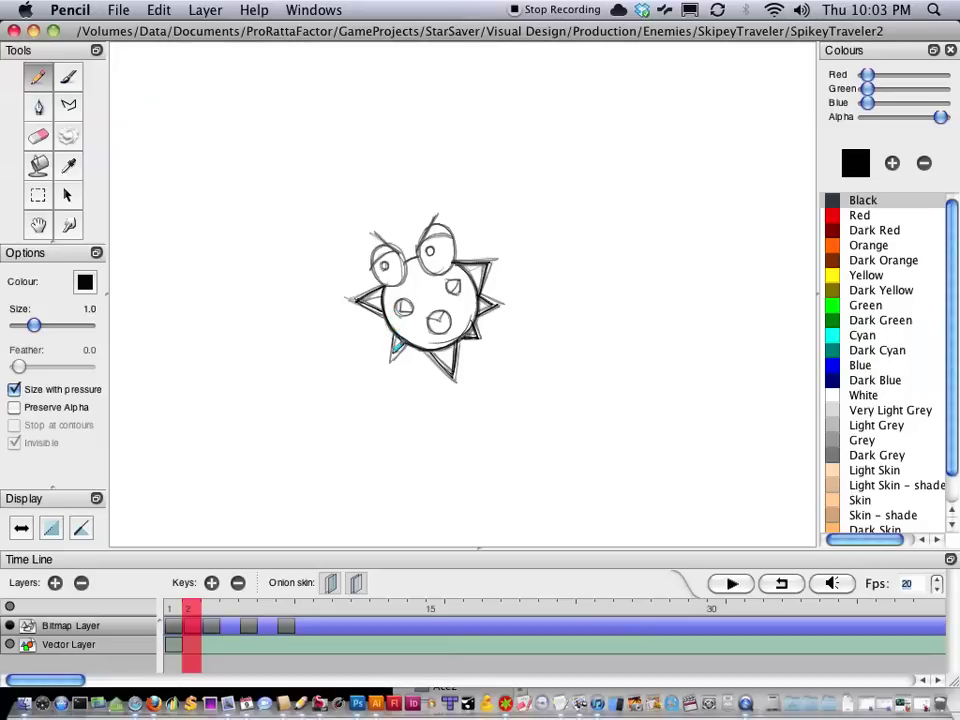
pyautogui.moveTo(433, 315)
pyautogui.mouseDown()
pyautogui.moveTo(449, 278)
pyautogui.moveTo(461, 277)
pyautogui.moveTo(462, 288)
pyautogui.moveTo(449, 280)
pyautogui.moveTo(453, 291)
pyautogui.moveTo(460, 282)
pyautogui.moveTo(416, 304)
pyautogui.mouseUp()
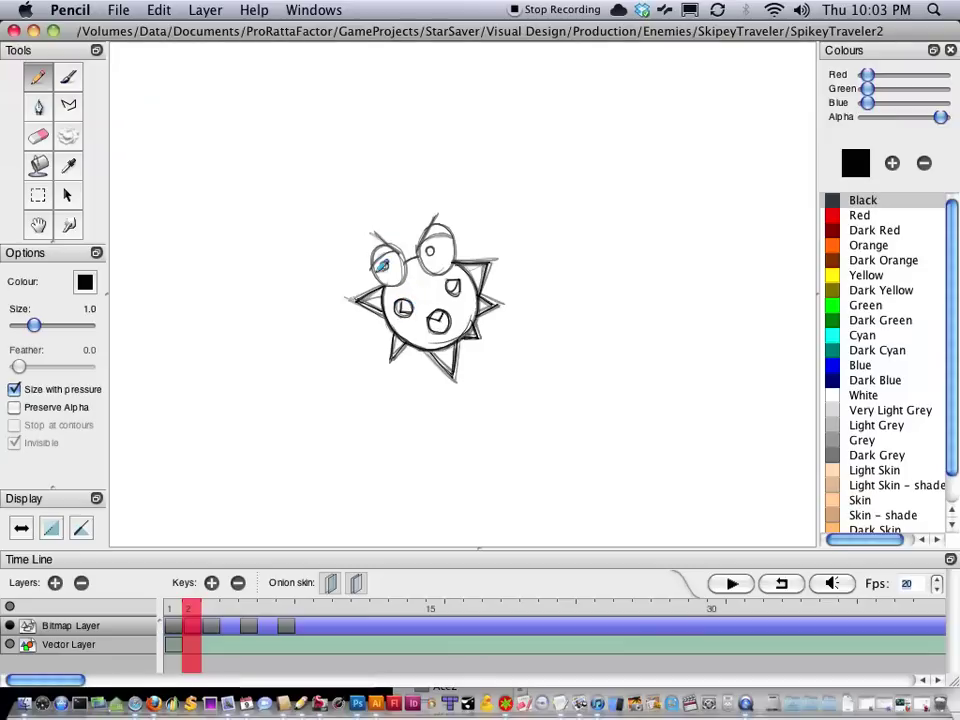
pyautogui.moveTo(377, 271)
pyautogui.mouseDown()
pyautogui.moveTo(403, 247)
pyautogui.moveTo(406, 273)
pyautogui.moveTo(378, 262)
pyautogui.moveTo(385, 276)
pyautogui.moveTo(387, 249)
pyautogui.moveTo(379, 259)
pyautogui.moveTo(404, 246)
pyautogui.moveTo(381, 252)
pyautogui.moveTo(374, 268)
pyautogui.moveTo(399, 247)
pyautogui.moveTo(381, 268)
pyautogui.moveTo(388, 243)
pyautogui.moveTo(422, 243)
pyautogui.moveTo(407, 263)
pyautogui.moveTo(426, 226)
pyautogui.moveTo(423, 240)
pyautogui.moveTo(434, 222)
pyautogui.moveTo(448, 222)
pyautogui.moveTo(460, 253)
pyautogui.moveTo(432, 258)
pyautogui.moveTo(423, 241)
pyautogui.moveTo(425, 255)
pyautogui.moveTo(445, 266)
pyautogui.moveTo(458, 242)
pyautogui.moveTo(458, 259)
pyautogui.moveTo(421, 246)
pyautogui.moveTo(438, 268)
pyautogui.moveTo(443, 233)
pyautogui.moveTo(413, 258)
pyautogui.mouseUp()
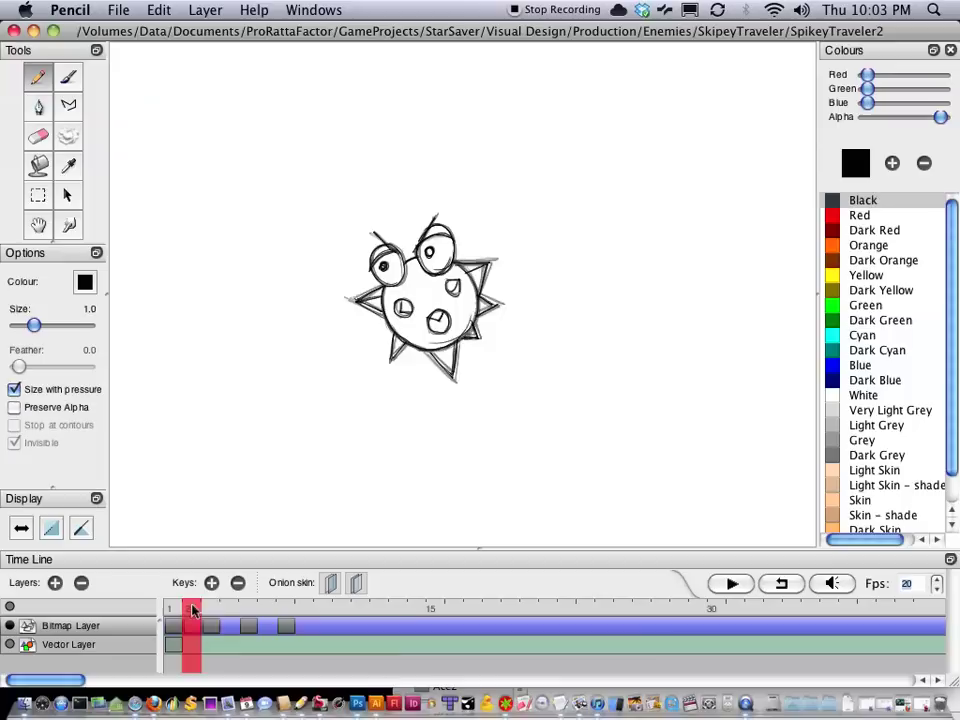
# Add a blank keyframe at frame 4 of the Bitmap Layer and show both the previous and next onion skins
pyautogui.moveTo(193, 608)
pyautogui.mouseDown()
pyautogui.moveTo(228, 614)
pyautogui.moveTo(170, 612)
pyautogui.moveTo(228, 612)
pyautogui.mouseUp()
pyautogui.click(211, 584)
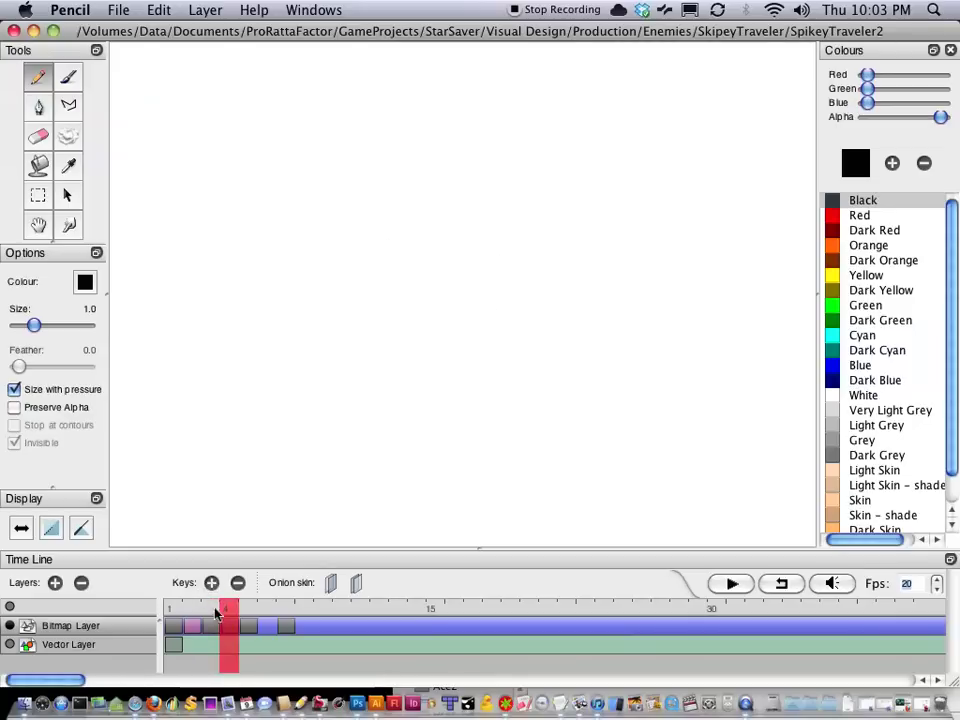
pyautogui.click(331, 583)
pyautogui.click(355, 583)
# Draw the in-between creature on frame 4 over the onion skins, with its body, spikes, spots, eyes and eyebrows
pyautogui.moveTo(450, 281)
pyautogui.mouseDown()
pyautogui.moveTo(456, 291)
pyautogui.moveTo(447, 283)
pyautogui.moveTo(502, 256)
pyautogui.moveTo(489, 306)
pyautogui.moveTo(478, 311)
pyautogui.mouseUp()
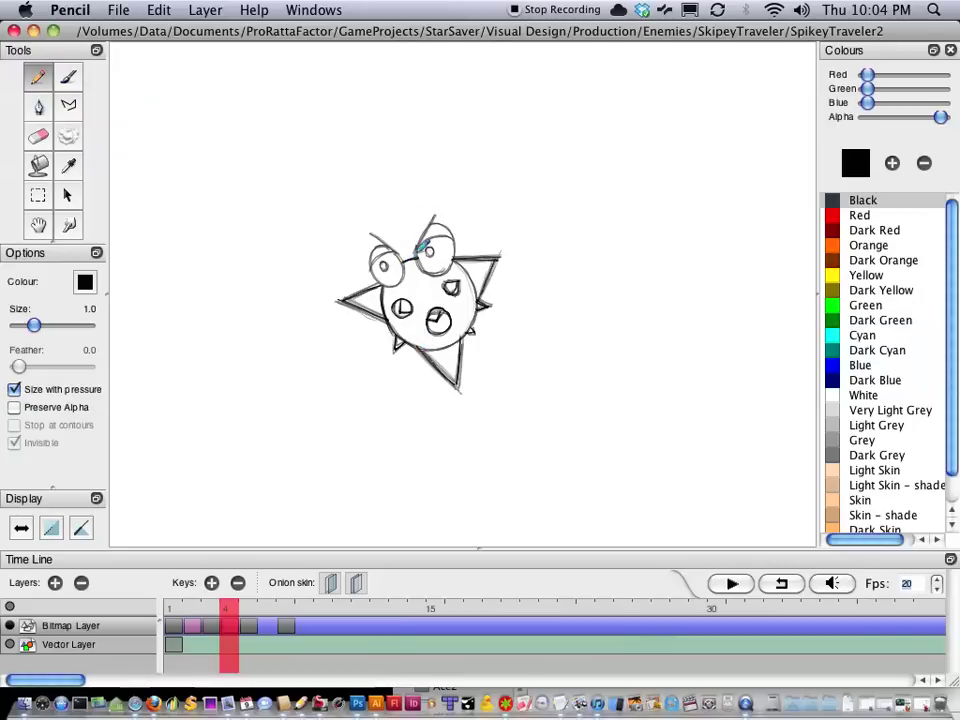
pyautogui.moveTo(422, 234)
pyautogui.mouseDown()
pyautogui.moveTo(456, 220)
pyautogui.moveTo(449, 262)
pyautogui.moveTo(432, 266)
pyautogui.moveTo(424, 250)
pyautogui.moveTo(434, 250)
pyautogui.moveTo(416, 250)
pyautogui.moveTo(454, 243)
pyautogui.mouseUp()
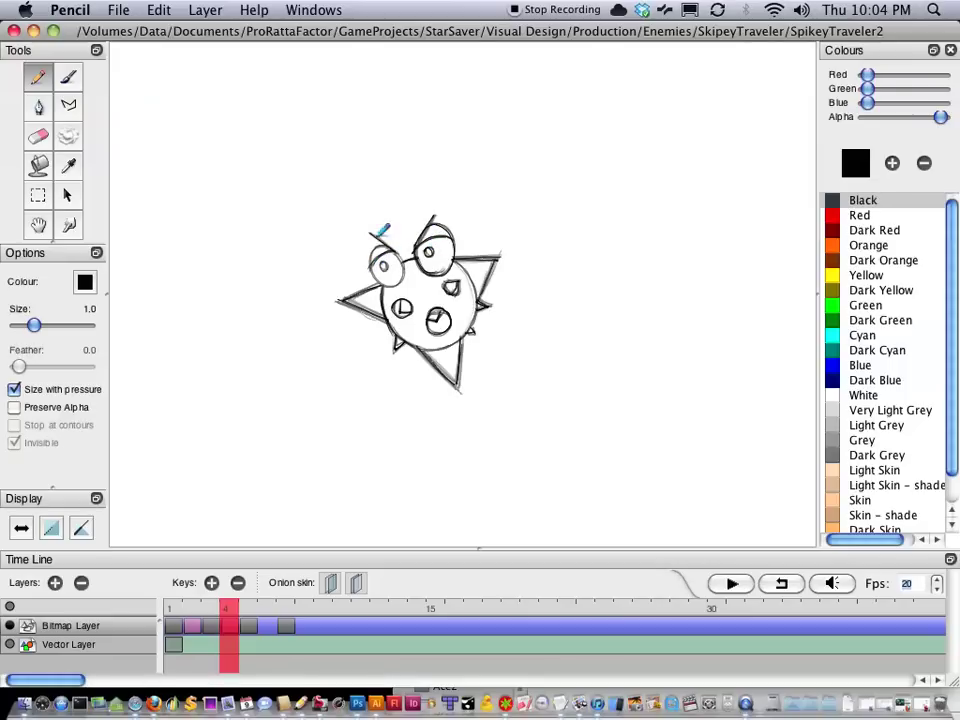
pyautogui.moveTo(379, 231); pyautogui.dragTo(403, 254)
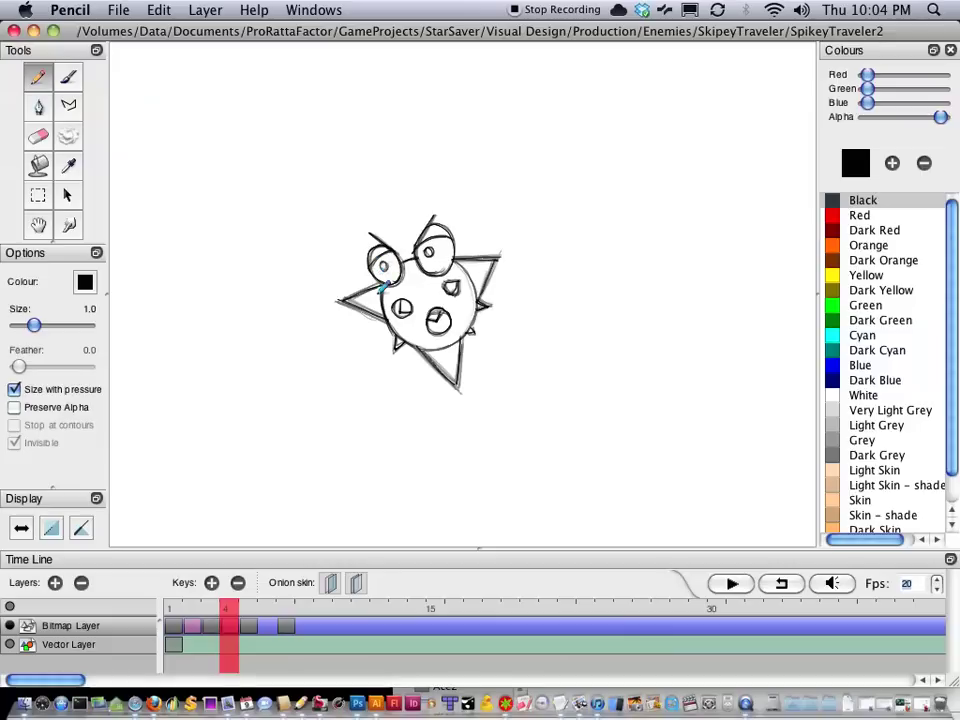
# Hide both onion skins and compare the frame 4 drawing with frame 3
pyautogui.click(334, 583)
pyautogui.click(355, 583)
pyautogui.moveTo(228, 611); pyautogui.dragTo(216, 611)
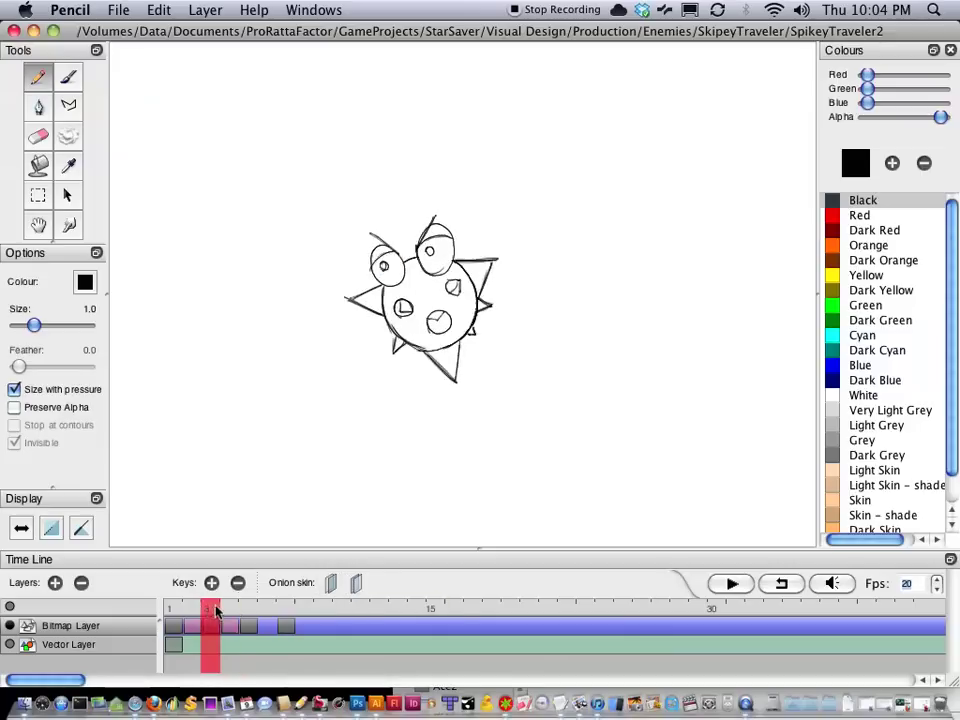
# Complete the creature's body outline on frame 4 with both onion skins shown, and check the drawing against its neighbouring frames
pyautogui.click(230, 603)
pyautogui.click(331, 582)
pyautogui.click(356, 582)
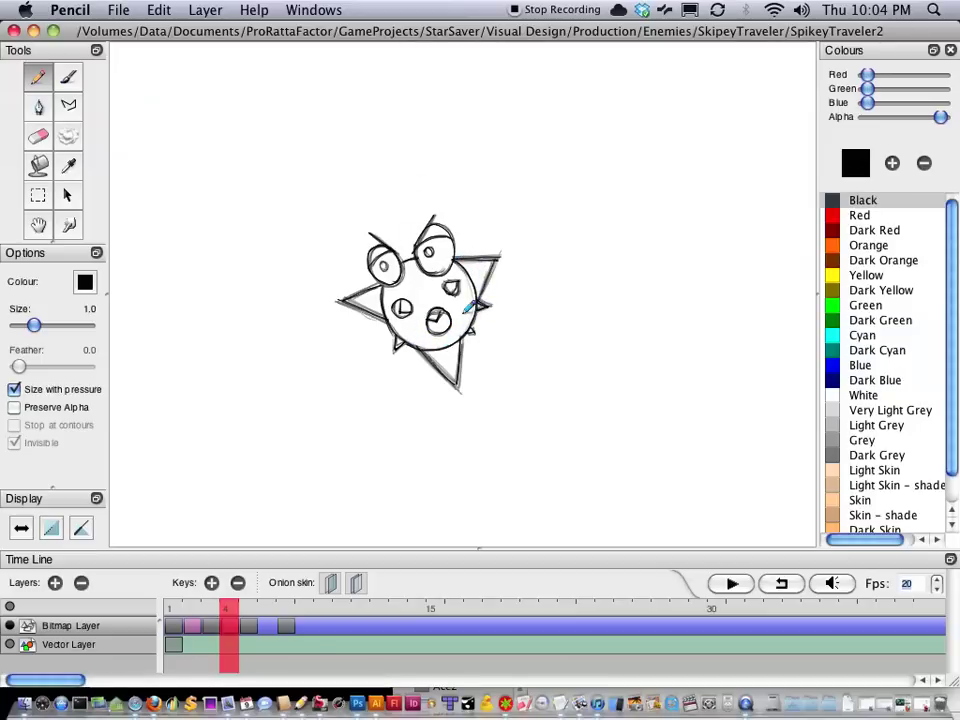
pyautogui.click(335, 583)
pyautogui.click(352, 582)
pyautogui.click(334, 583)
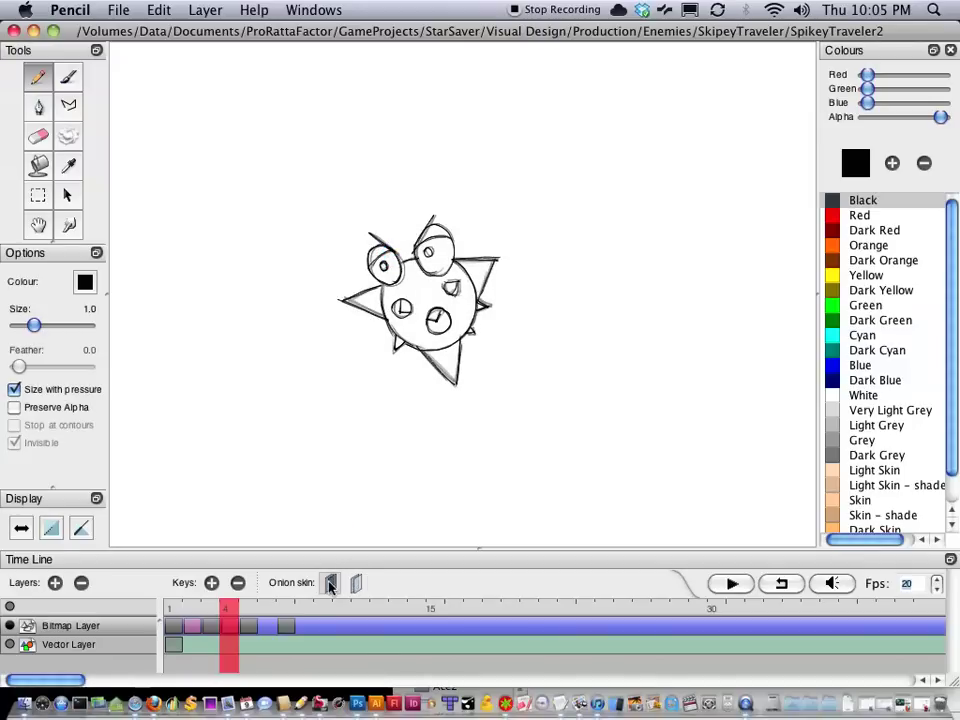
# Add a blank keyframe at frame 6 of the Bitmap Layer and show both the previous and next onion skins
pyautogui.moveTo(229, 614)
pyautogui.mouseDown()
pyautogui.moveTo(167, 609)
pyautogui.moveTo(268, 608)
pyautogui.mouseUp()
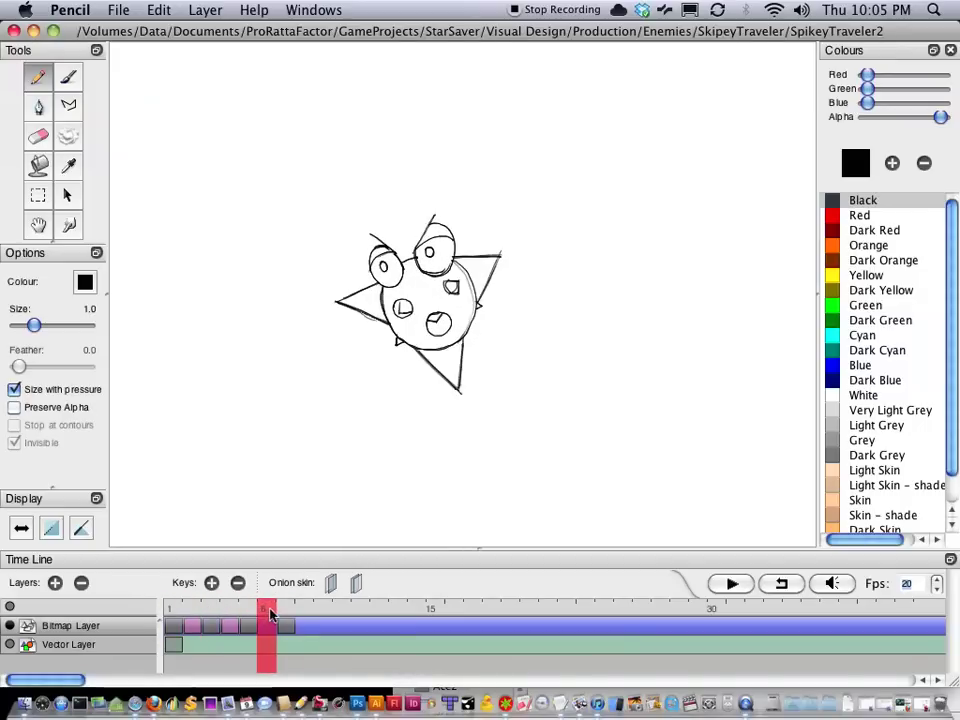
pyautogui.click(211, 583)
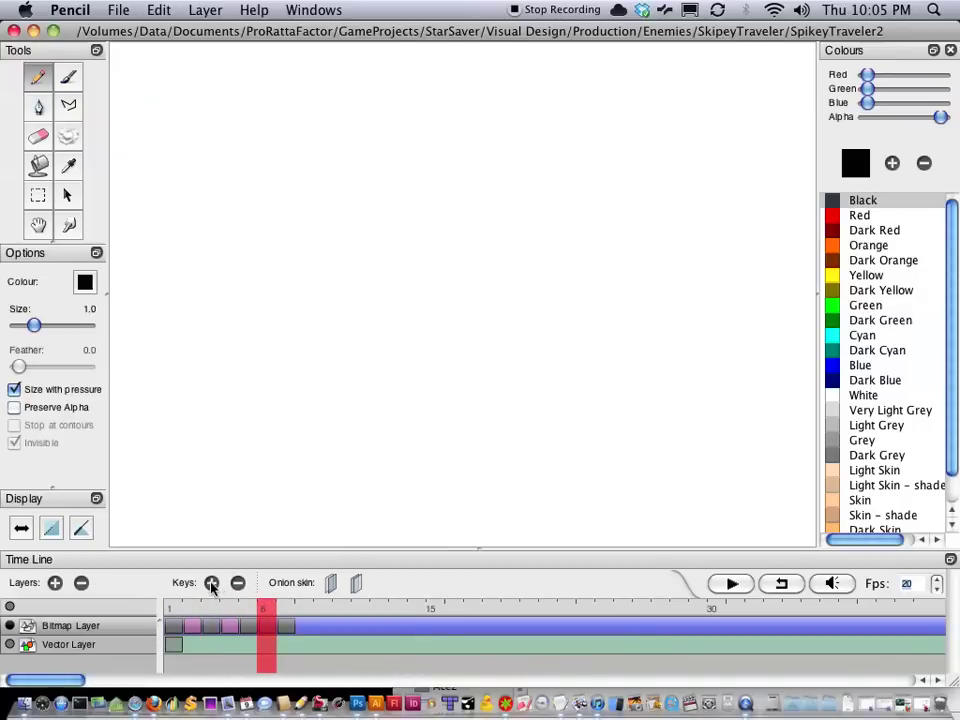
pyautogui.click(332, 584)
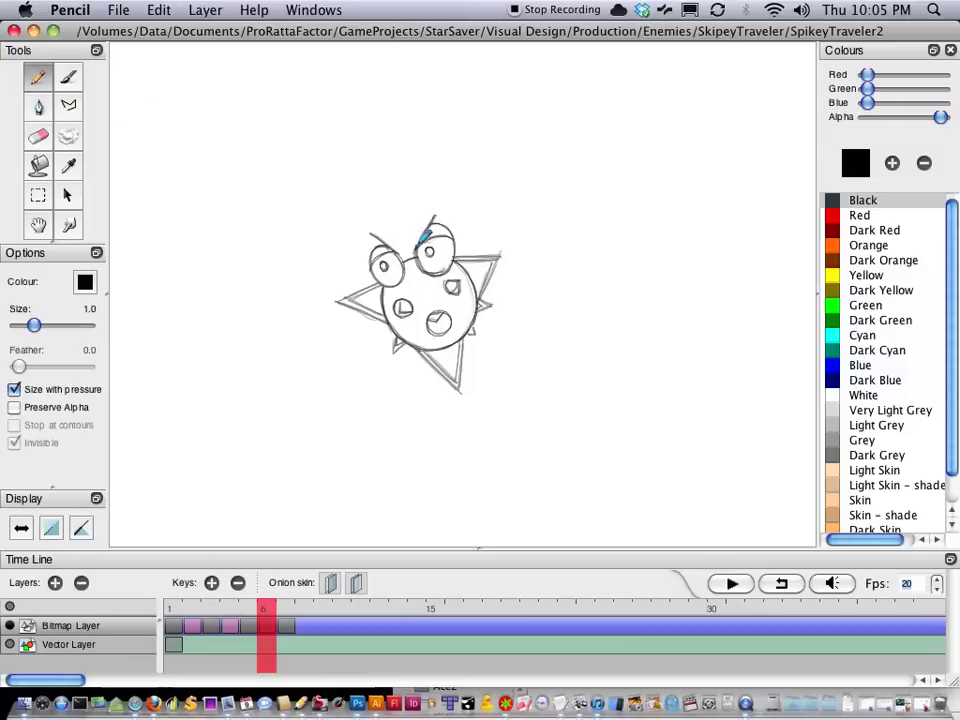
# Draw the in-between creature on frame 6 over the onion skins, including its eyes, body, spots and spikes
pyautogui.moveTo(435, 222)
pyautogui.mouseDown()
pyautogui.moveTo(456, 225)
pyautogui.moveTo(429, 253)
pyautogui.moveTo(435, 229)
pyautogui.moveTo(440, 266)
pyautogui.mouseUp()
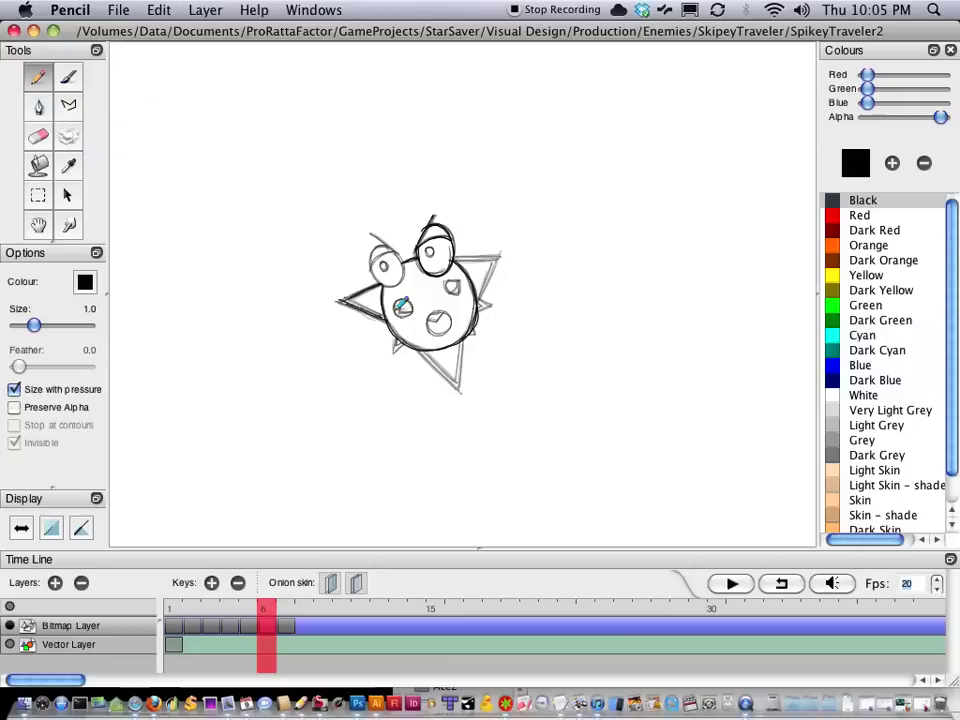
pyautogui.moveTo(396, 311); pyautogui.dragTo(411, 312)
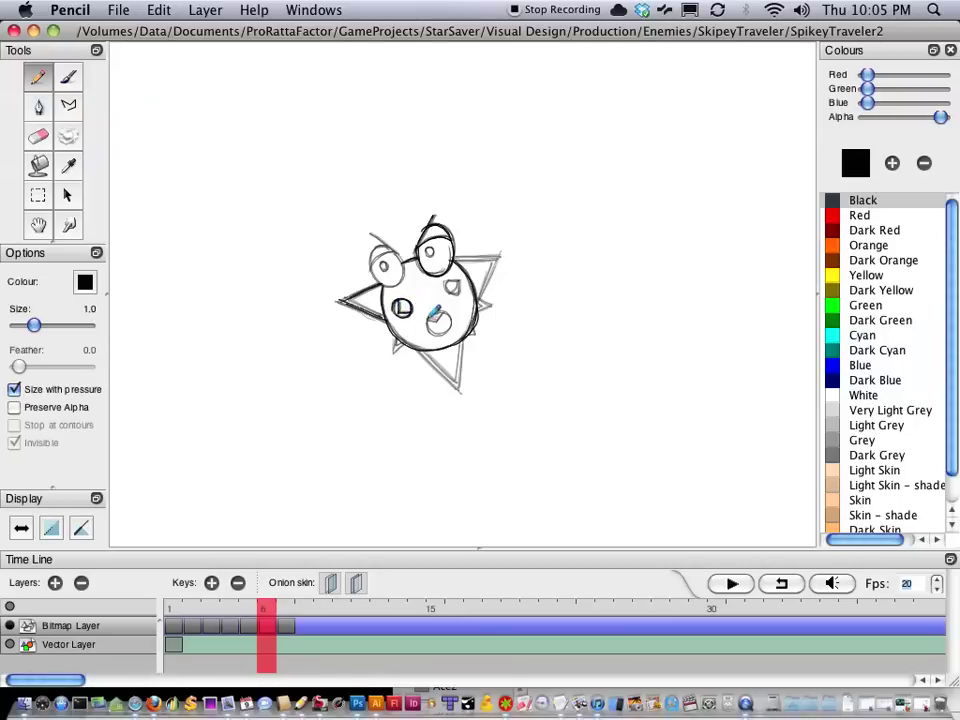
pyautogui.moveTo(450, 314); pyautogui.dragTo(440, 312)
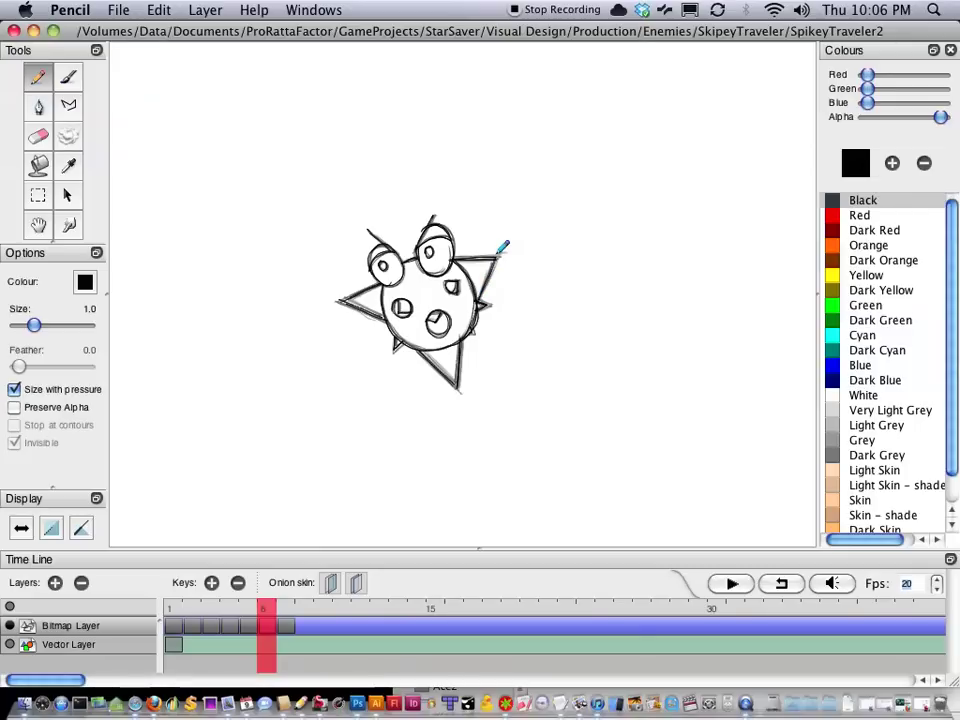
# Hide the onion skins and play the animation in a loop from frame 1, ending the loop after watching it
pyautogui.click(352, 583)
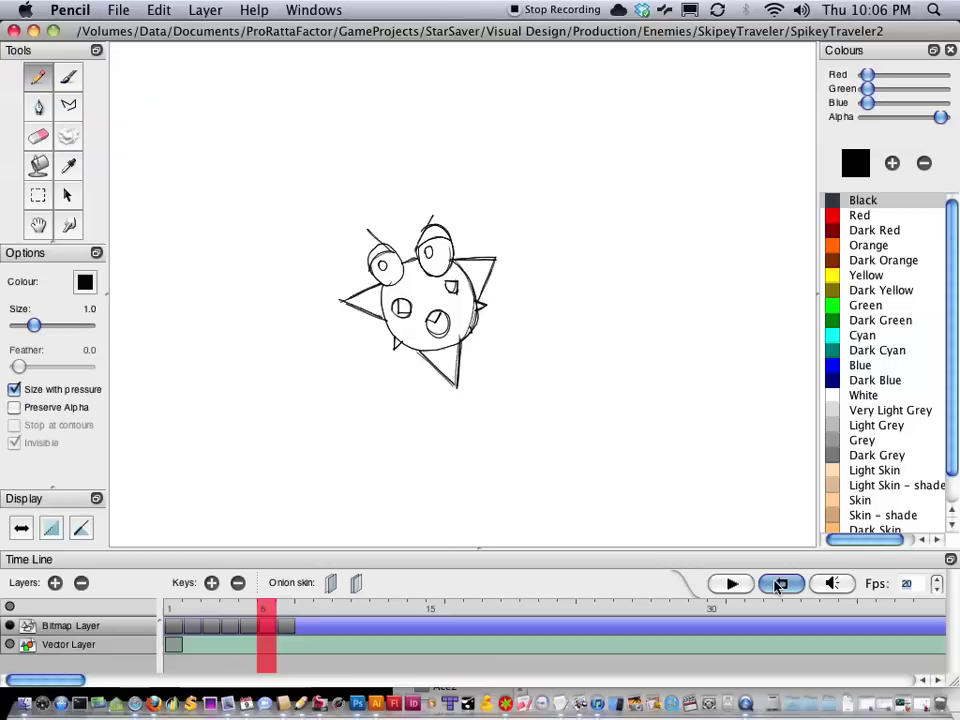
pyautogui.moveTo(266, 609)
pyautogui.mouseDown()
pyautogui.moveTo(291, 615)
pyautogui.moveTo(164, 608)
pyautogui.mouseUp()
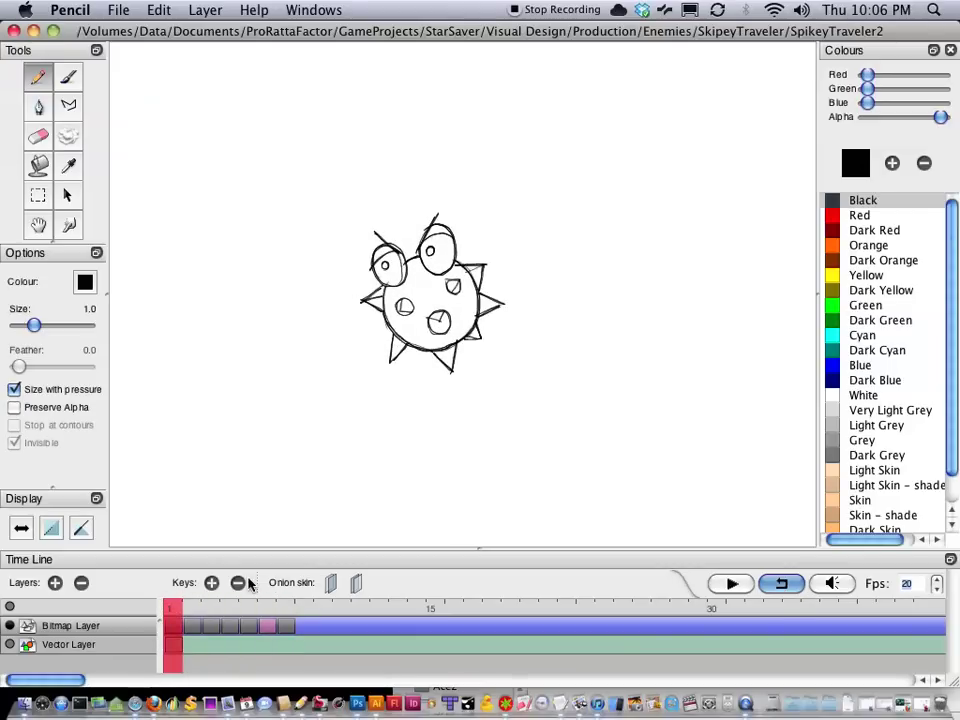
pyautogui.click(731, 583)
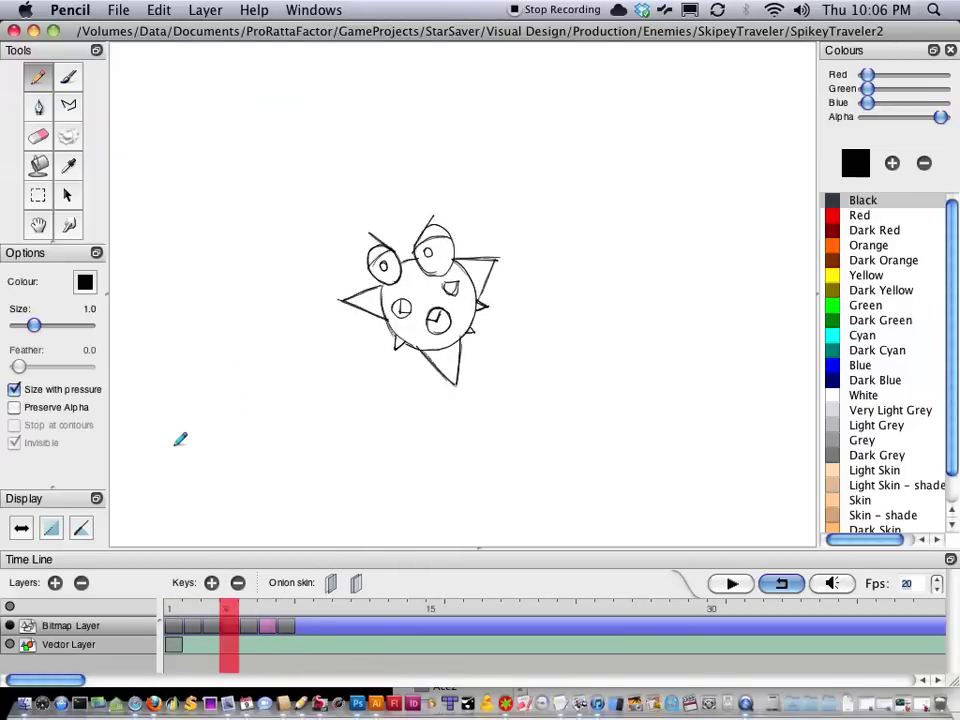
pyautogui.click(782, 583)
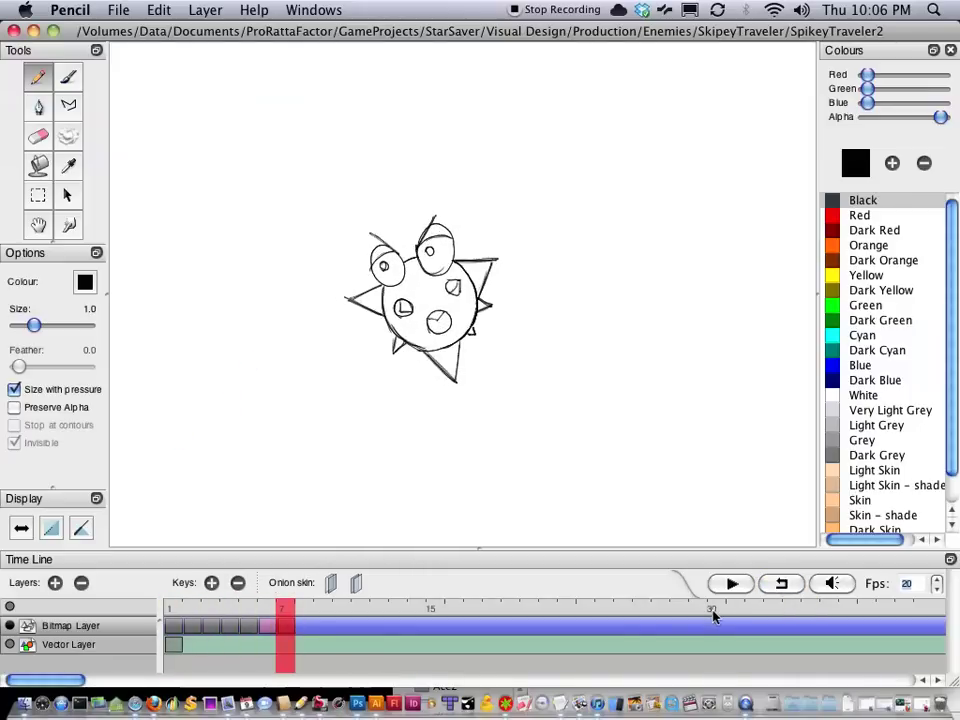
# Try playing the animation in a loop at 30 fps
pyautogui.moveTo(287, 611)
pyautogui.mouseDown()
pyautogui.moveTo(191, 612)
pyautogui.moveTo(270, 598)
pyautogui.mouseUp()
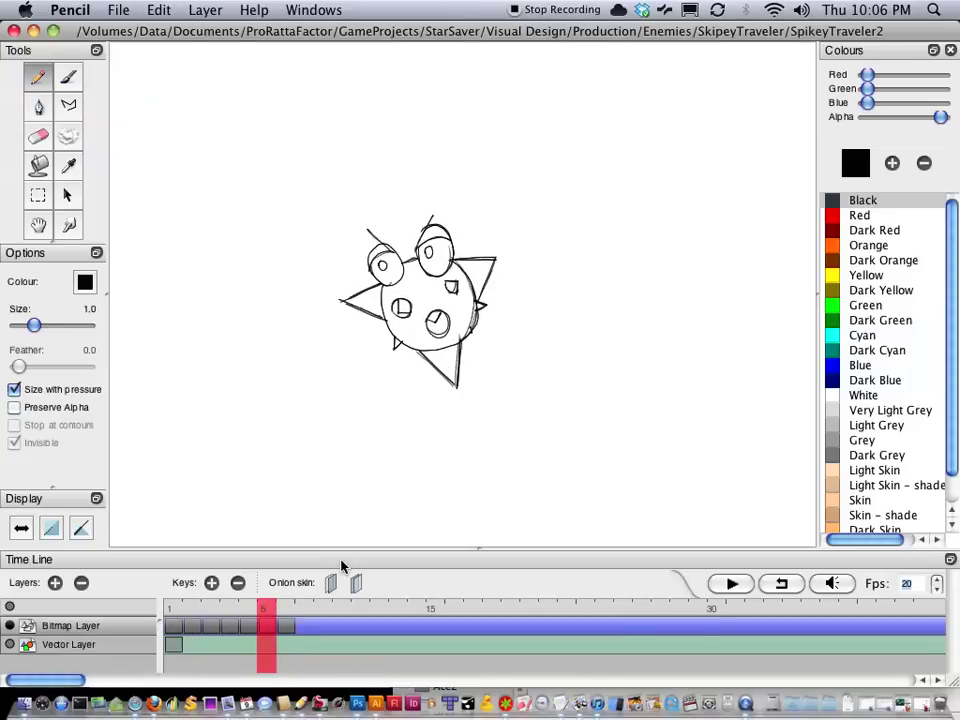
pyautogui.click(938, 584)
pyautogui.click(784, 582)
pyautogui.click(728, 582)
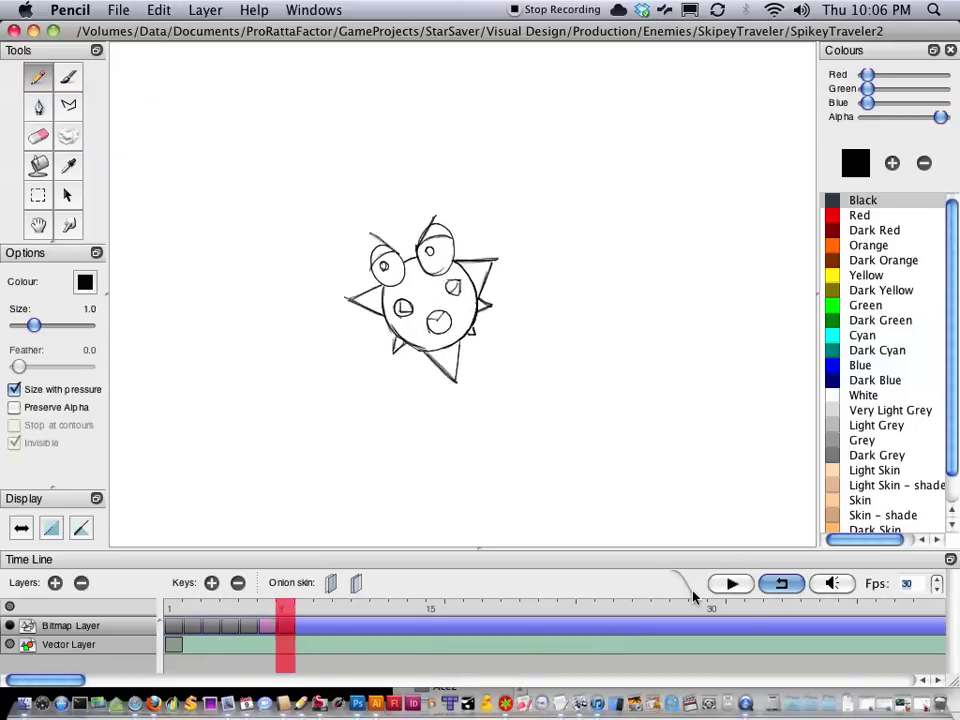
# Lower the looping playback rate to 20 fps and end the loop
pyautogui.click(938, 590)
pyautogui.click(937, 590)
pyautogui.click(937, 590)
pyautogui.click(937, 590)
pyautogui.click(937, 590)
pyautogui.click(937, 590)
pyautogui.click(937, 590)
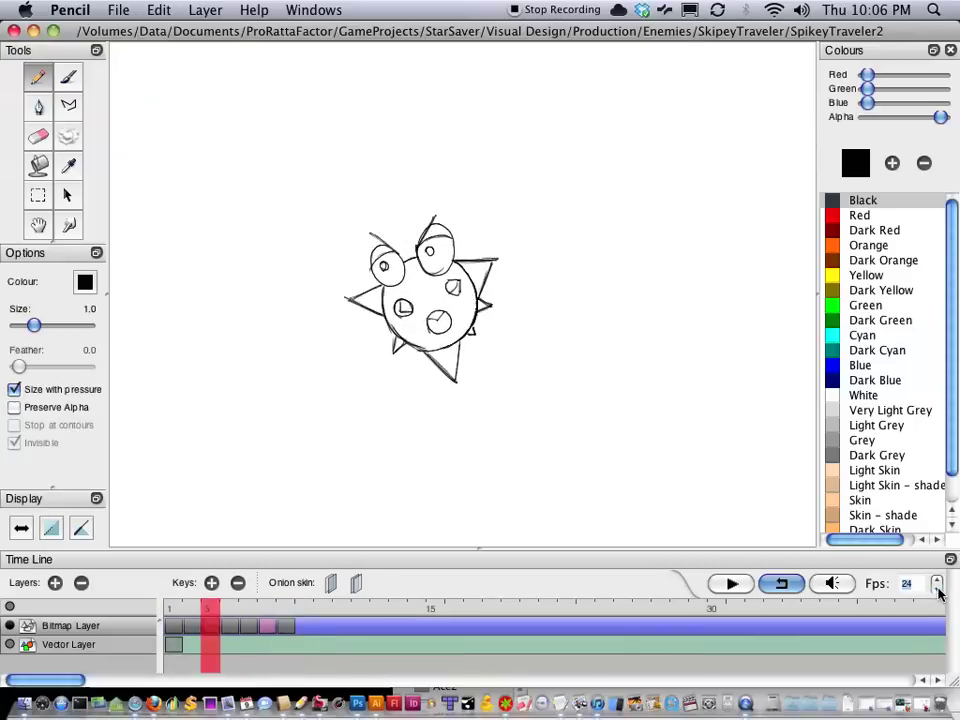
pyautogui.click(937, 590)
pyautogui.click(937, 590)
pyautogui.click(938, 591)
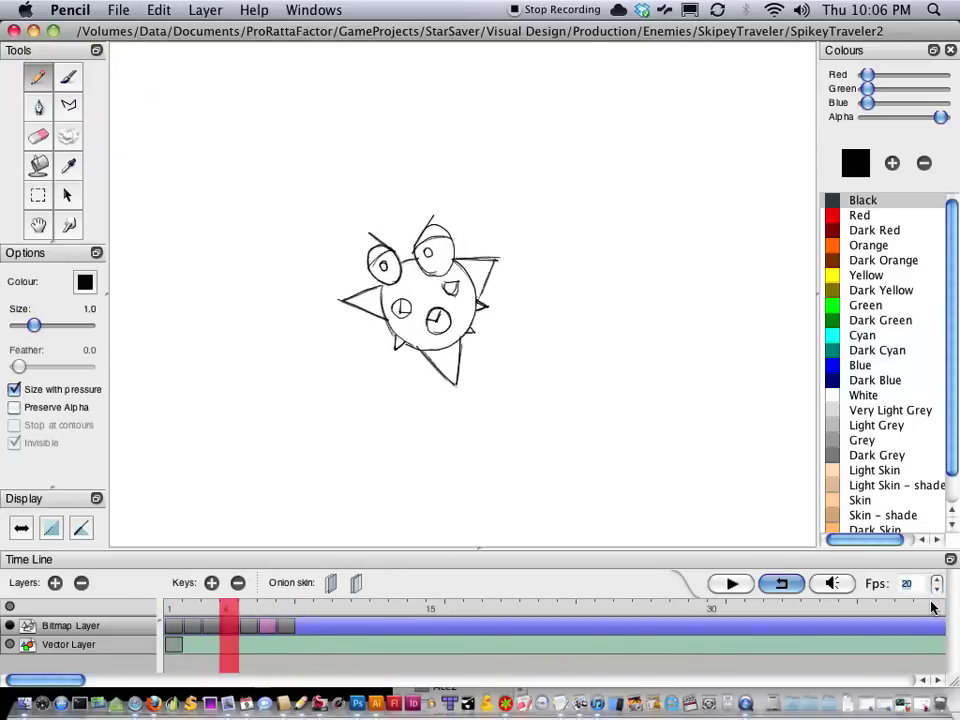
pyautogui.click(770, 585)
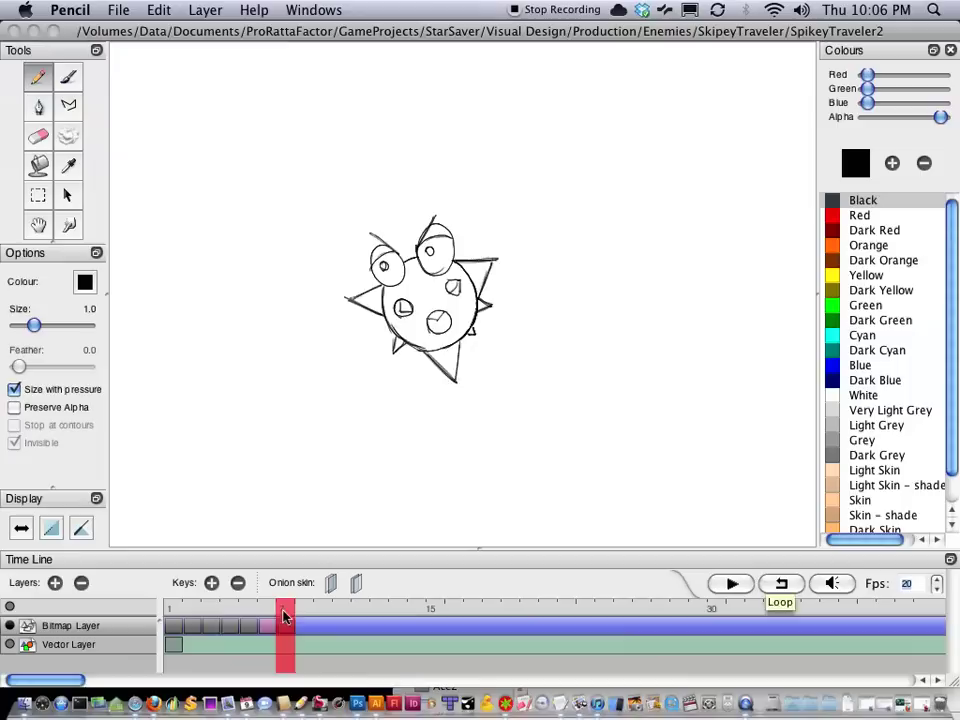
# Return to frame 1 and save the animation under the new name SpikeyTraveler3 in the SkipeyTraveler folder
pyautogui.click(190, 622)
pyautogui.moveTo(190, 622)
pyautogui.mouseDown()
pyautogui.moveTo(244, 611)
pyautogui.moveTo(156, 624)
pyautogui.mouseUp()
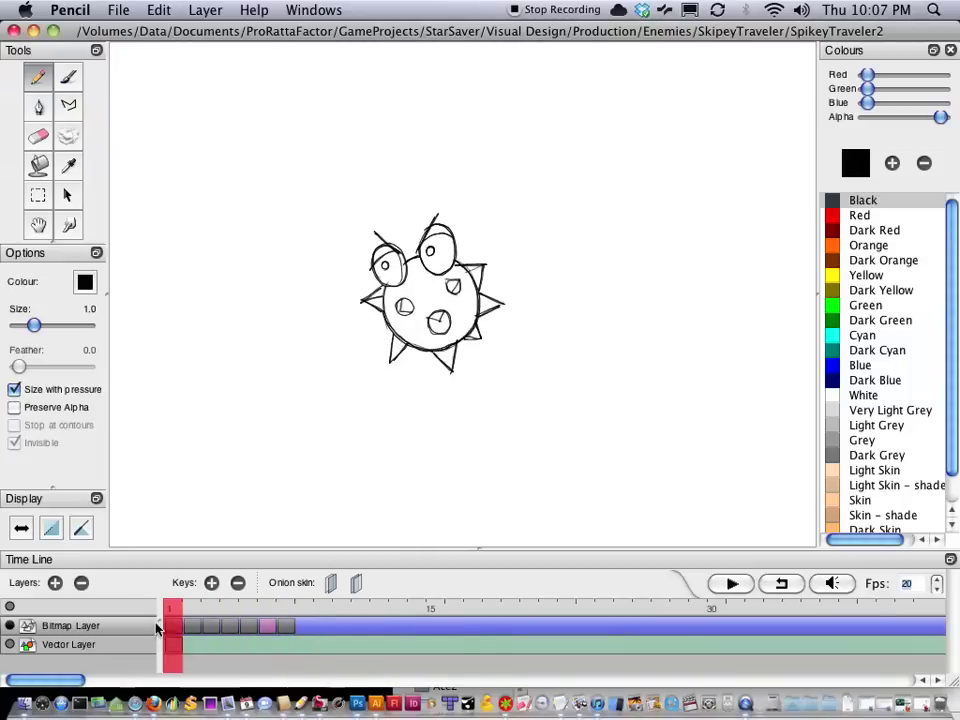
pyautogui.click(118, 11)
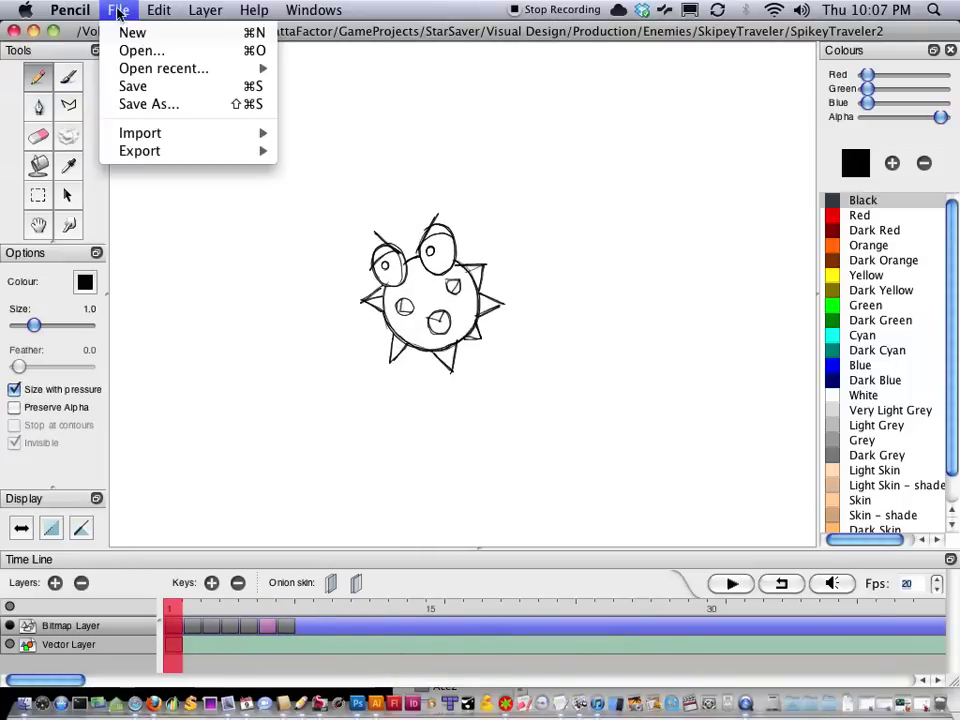
pyautogui.click(135, 105)
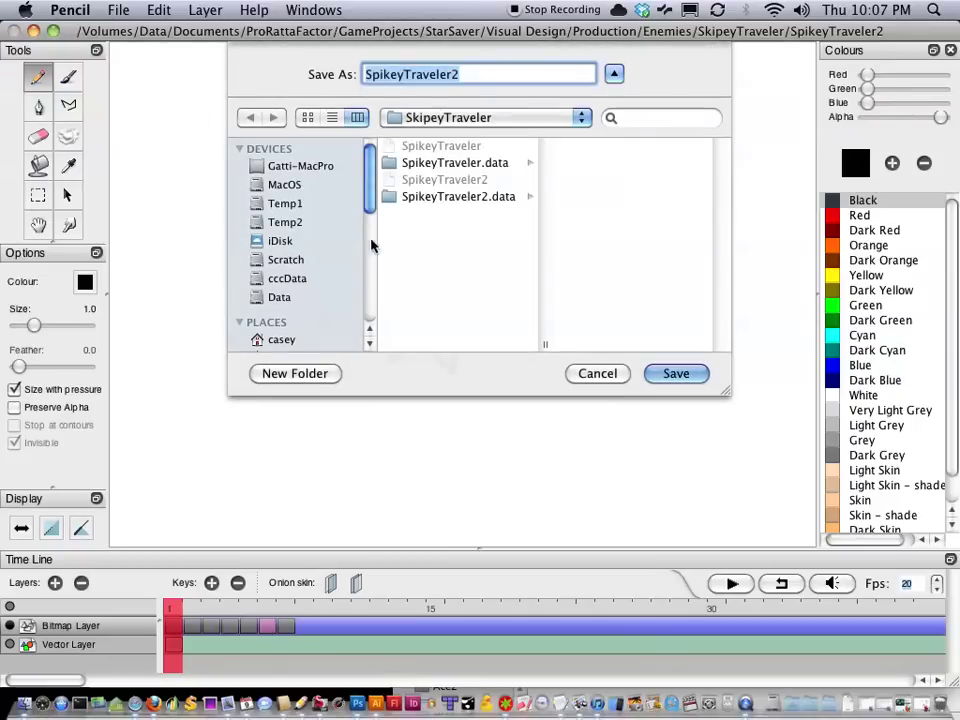
pyautogui.moveTo(451, 76); pyautogui.dragTo(465, 76)
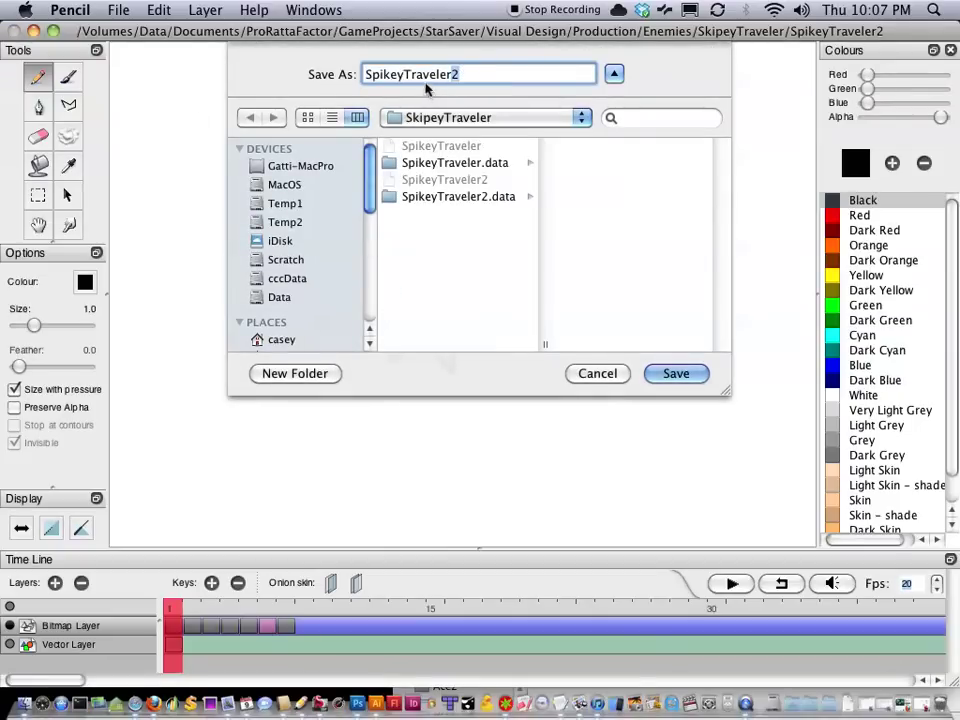
pyautogui.write('3')
pyautogui.click(681, 376)
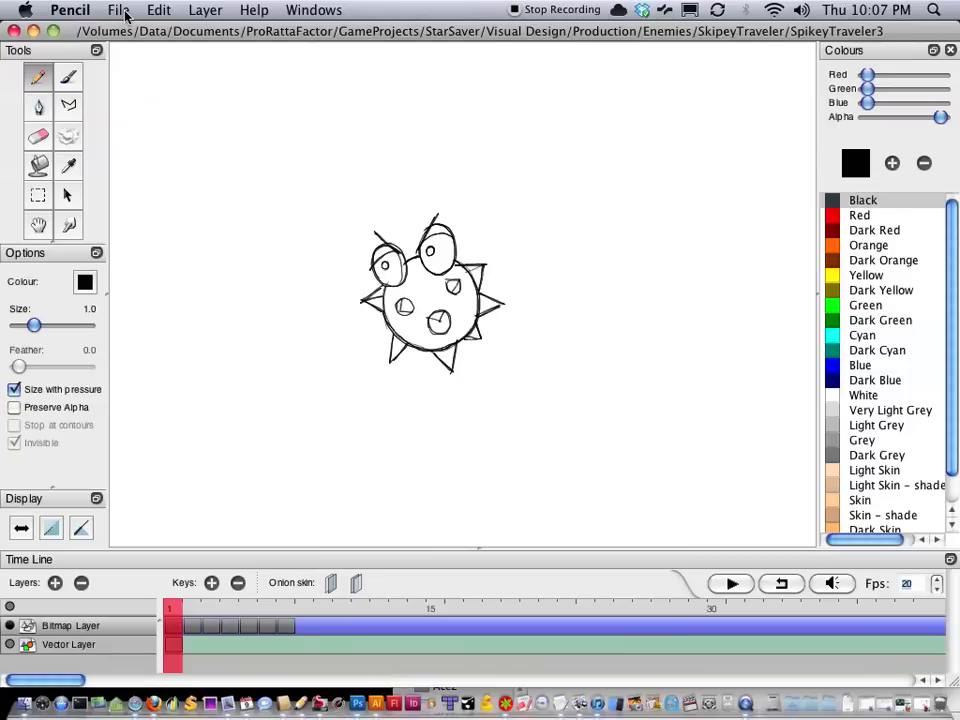
# Sketch a sprite-sheet grid of five columns and four rows on frame 1, up and to the right of the creature
pyautogui.moveTo(535, 253)
pyautogui.mouseDown()
pyautogui.moveTo(553, 76)
pyautogui.moveTo(794, 72)
pyautogui.moveTo(797, 224)
pyautogui.moveTo(792, 258)
pyautogui.moveTo(537, 248)
pyautogui.moveTo(543, 62)
pyautogui.mouseUp()
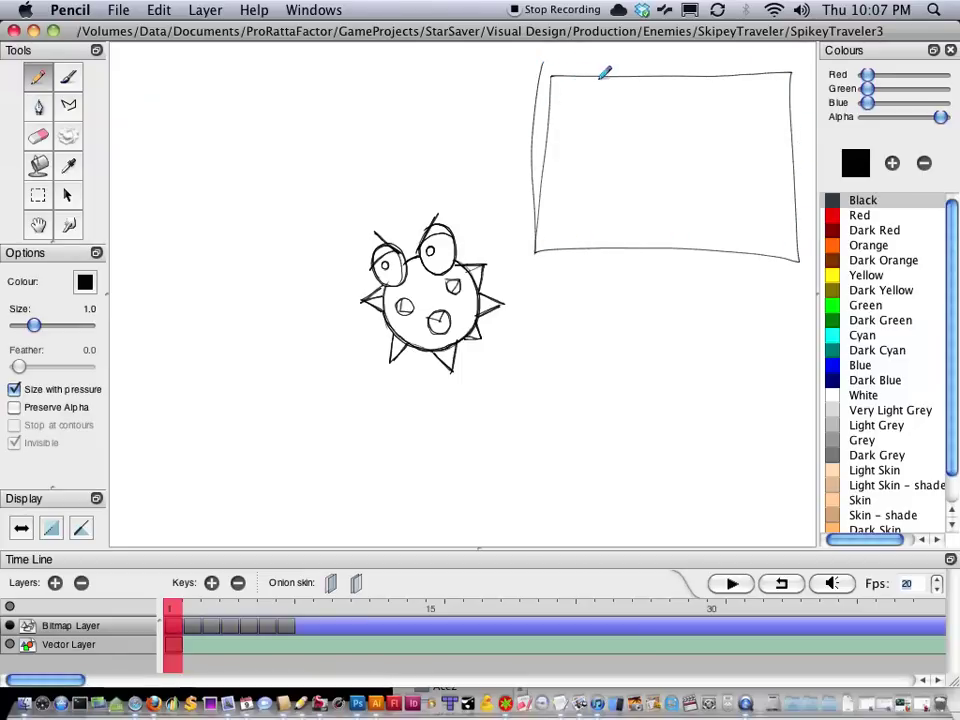
pyautogui.moveTo(600, 76); pyautogui.dragTo(606, 253)
pyautogui.moveTo(652, 75); pyautogui.dragTo(655, 248)
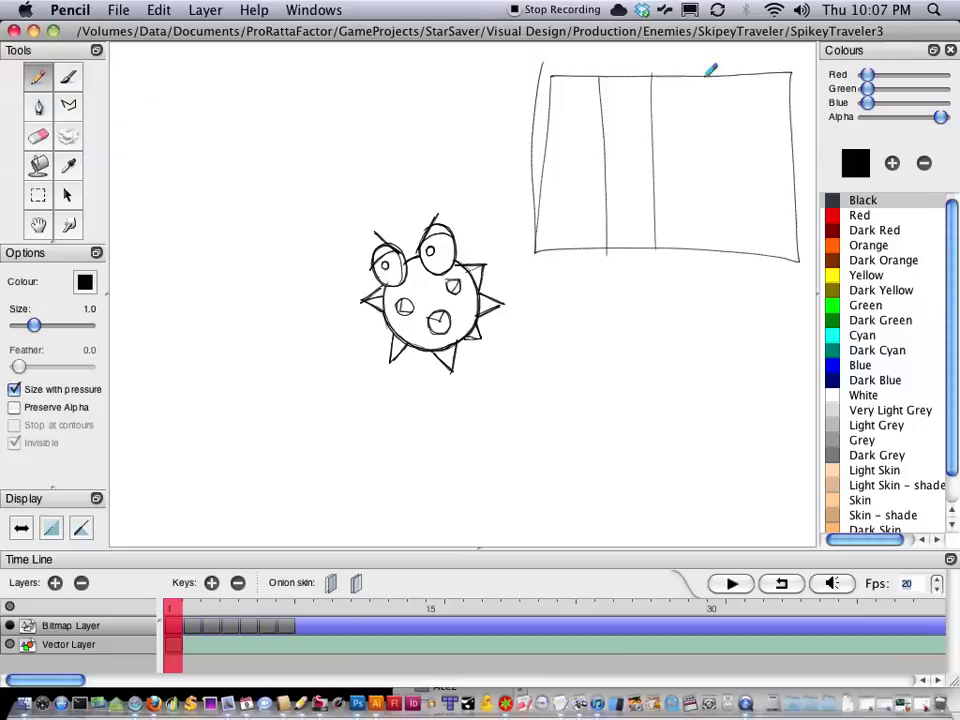
pyautogui.moveTo(708, 72); pyautogui.dragTo(706, 245)
pyautogui.moveTo(758, 75); pyautogui.dragTo(758, 243)
pyautogui.moveTo(796, 115); pyautogui.dragTo(546, 115)
pyautogui.moveTo(544, 169)
pyautogui.mouseDown()
pyautogui.moveTo(794, 166)
pyautogui.moveTo(721, 205)
pyautogui.moveTo(562, 207)
pyautogui.moveTo(531, 209)
pyautogui.mouseUp()
# Draw a cross in the grid's bottom-left cell and another in the middle cell of its third row
pyautogui.moveTo(605, 212)
pyautogui.mouseDown()
pyautogui.moveTo(538, 243)
pyautogui.moveTo(536, 213)
pyautogui.moveTo(602, 248)
pyautogui.mouseUp()
pyautogui.moveTo(704, 167); pyautogui.dragTo(658, 201)
pyautogui.moveTo(658, 170); pyautogui.dragTo(702, 195)
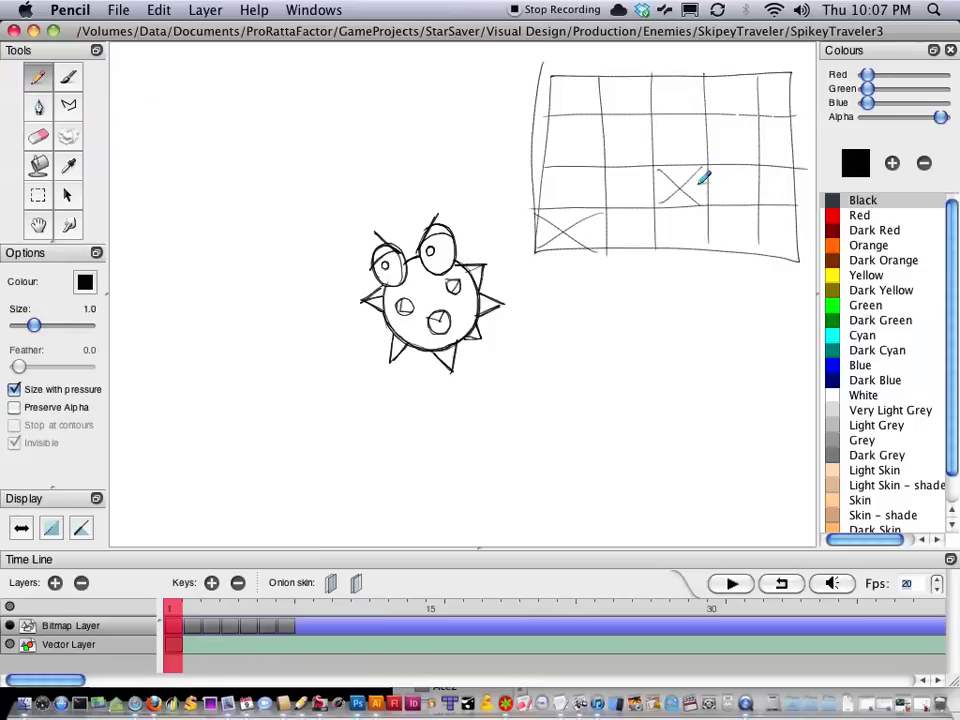
# Circle the creature, link it by a curved line to the grid's first cell, and draw small circles across the top row
pyautogui.moveTo(172, 612)
pyautogui.mouseDown()
pyautogui.moveTo(229, 608)
pyautogui.moveTo(160, 618)
pyautogui.mouseUp()
pyautogui.moveTo(322, 280)
pyautogui.mouseDown()
pyautogui.moveTo(369, 193)
pyautogui.moveTo(516, 267)
pyautogui.moveTo(397, 401)
pyautogui.moveTo(320, 262)
pyautogui.mouseUp()
pyautogui.moveTo(452, 195)
pyautogui.mouseDown()
pyautogui.moveTo(527, 107)
pyautogui.moveTo(577, 92)
pyautogui.moveTo(568, 98)
pyautogui.moveTo(576, 74)
pyautogui.moveTo(564, 82)
pyautogui.moveTo(567, 96)
pyautogui.moveTo(585, 90)
pyautogui.moveTo(582, 82)
pyautogui.moveTo(632, 100)
pyautogui.moveTo(673, 88)
pyautogui.mouseUp()
pyautogui.moveTo(731, 87); pyautogui.dragTo(786, 89)
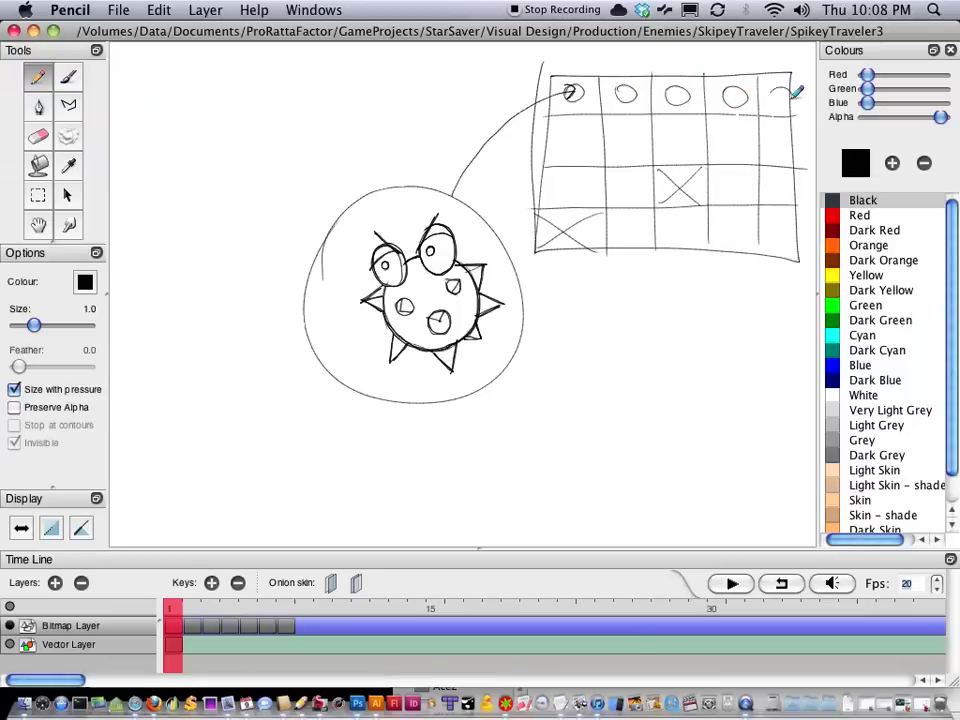